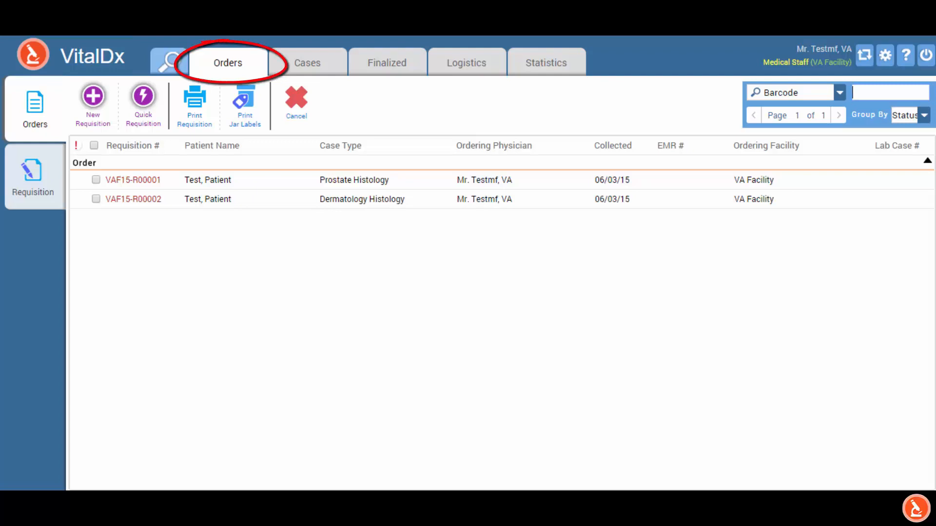
# Start a new requisition with case type Urology / Prostate Histology and extraction procedure Needle Biopsy
pyautogui.click(84, 121)
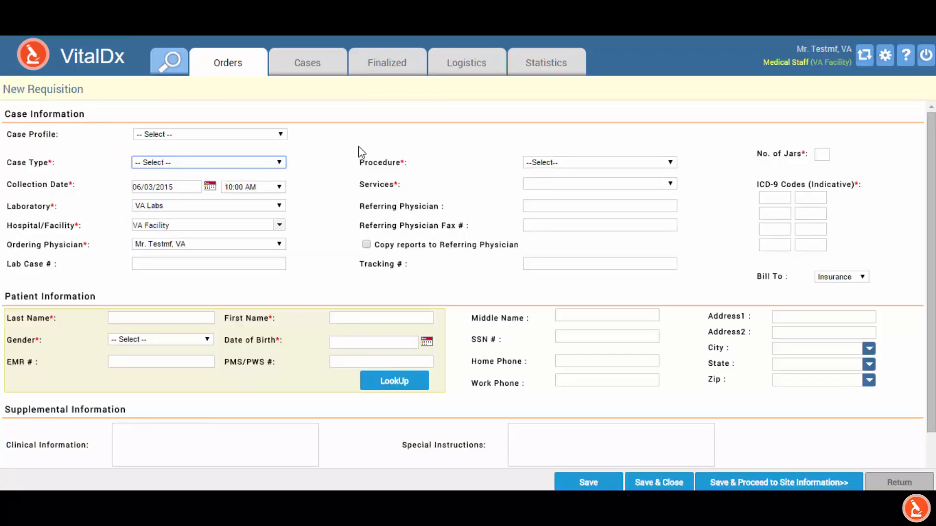
pyautogui.click(283, 164)
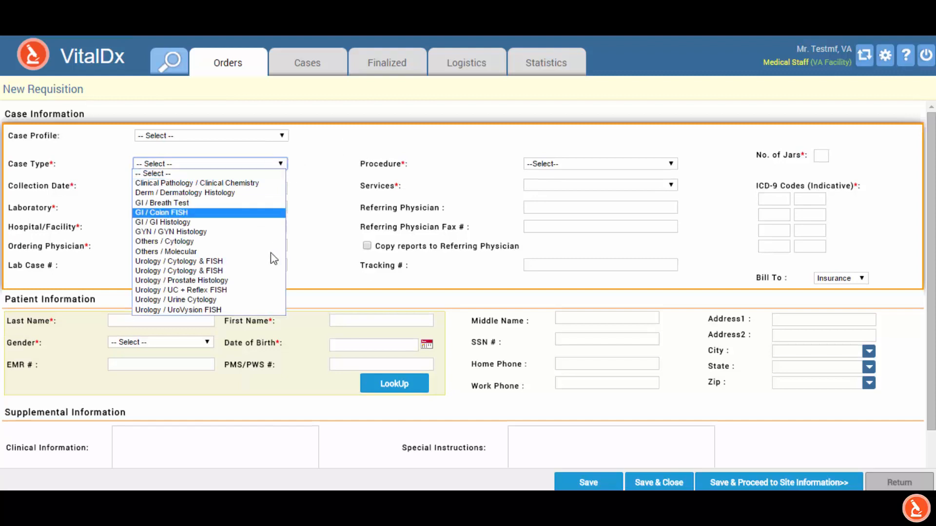
pyautogui.press('Return')
pyautogui.click(602, 170)
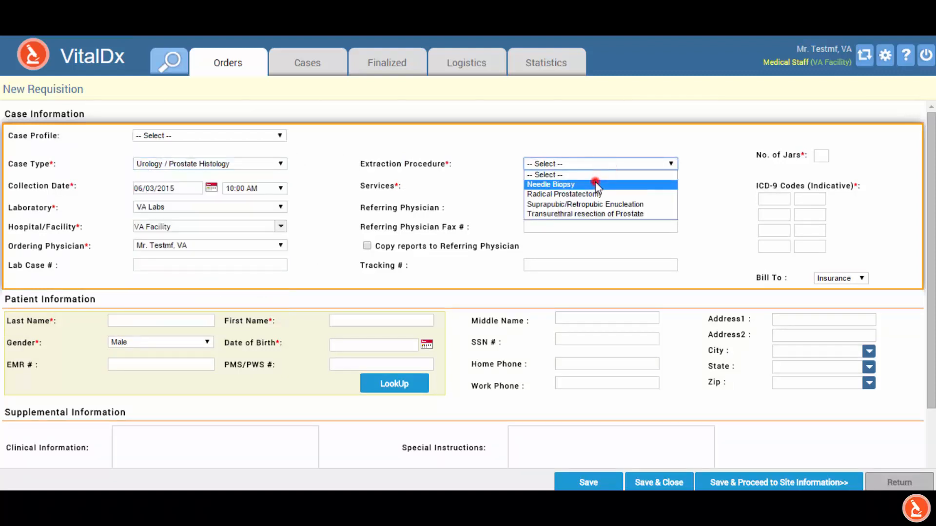
pyautogui.click(595, 185)
# Complete the case information with 12 jars, ICD-9 code 600 and Global services
pyautogui.click(822, 155)
pyautogui.write('12')
pyautogui.click(776, 197)
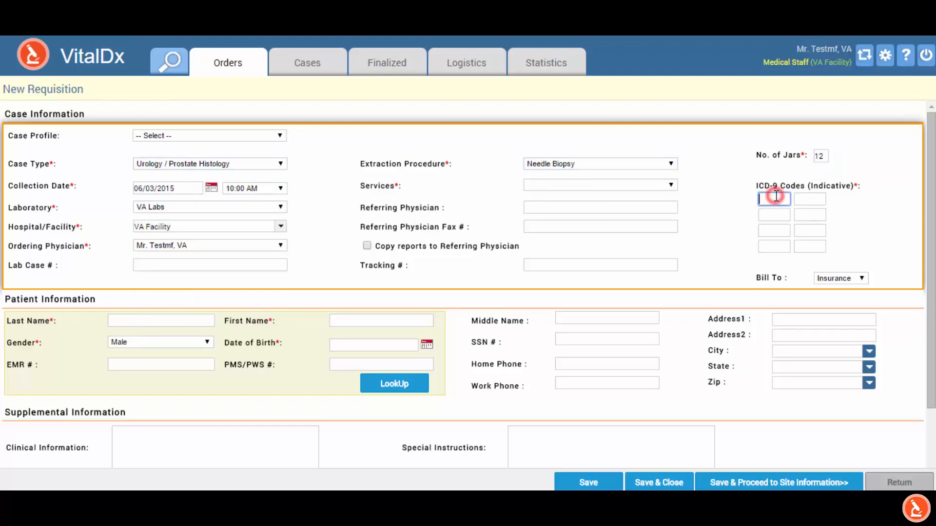
pyautogui.write('600')
pyautogui.click(623, 186)
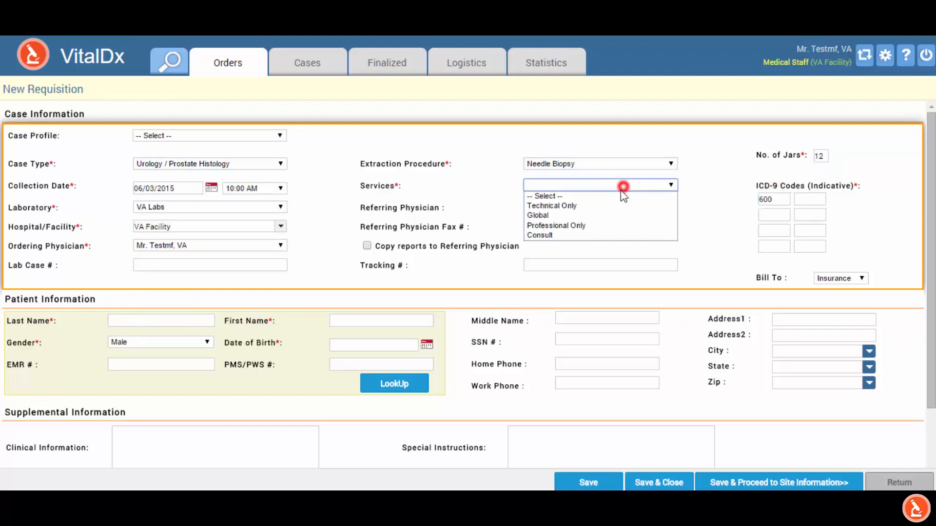
pyautogui.click(585, 215)
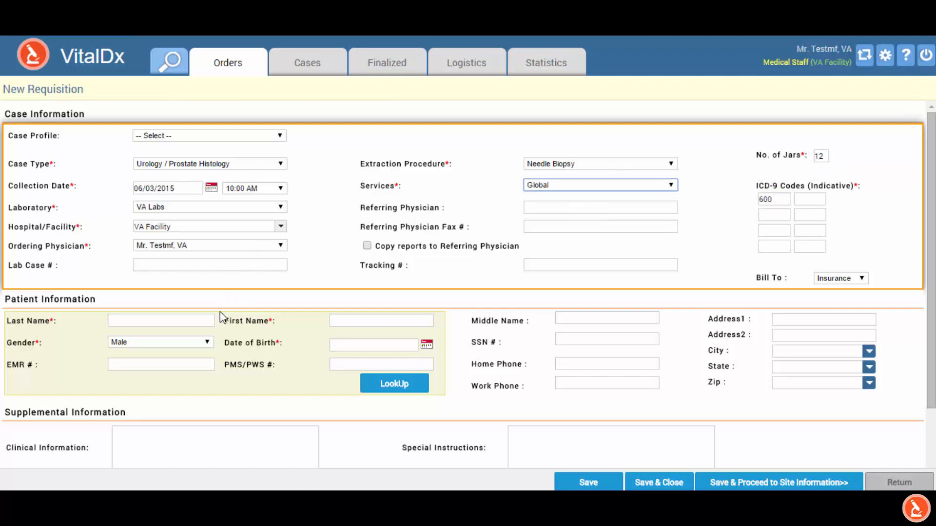
pyautogui.click(311, 231)
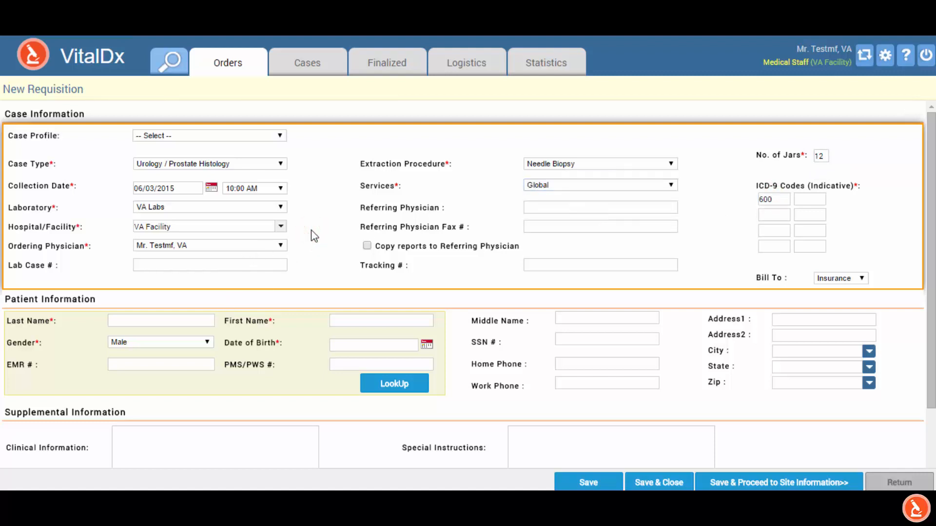
# Enter the patient's last name, first name and date of birth in the patient information
pyautogui.click(190, 318)
pyautogui.write('Test')
pyautogui.press('Tab')
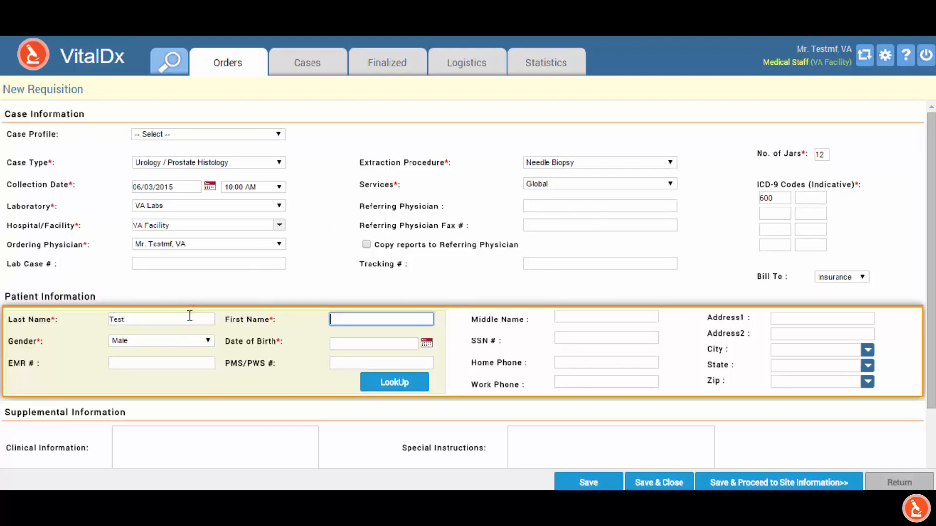
pyautogui.write('Patient')
pyautogui.press('Tab')
pyautogui.press('Tab')
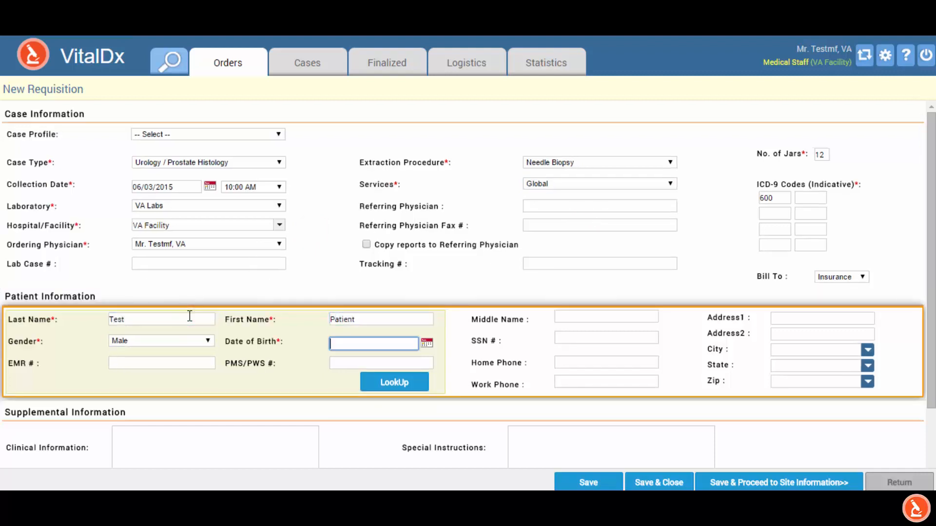
pyautogui.write('01/01/1977')
# Look up the patient and select the existing record from the patient history
pyautogui.moveTo(931, 162); pyautogui.dragTo(931, 217)
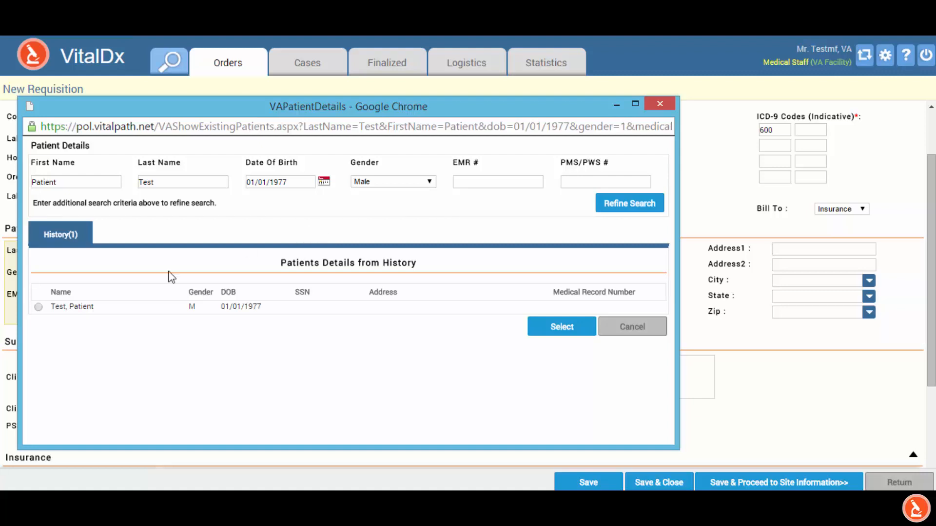
pyautogui.click(38, 306)
pyautogui.click(557, 325)
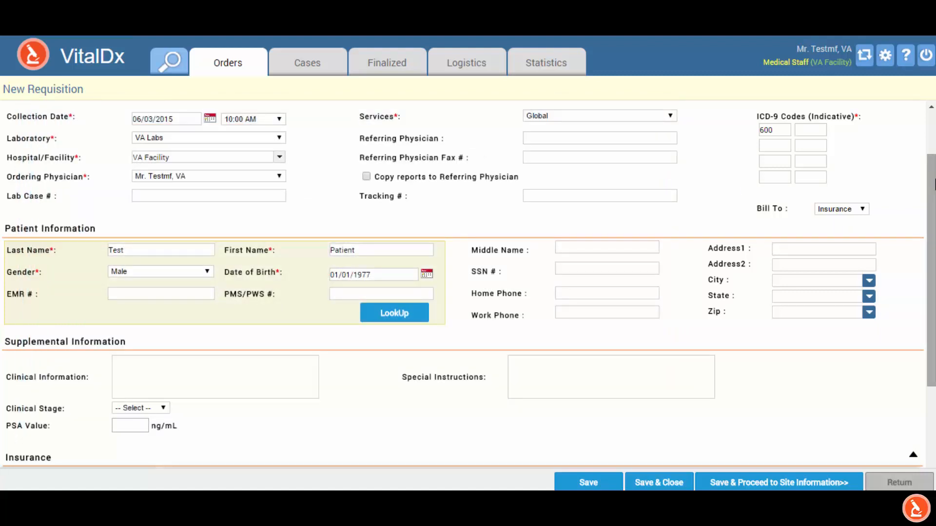
# Enter "Sample Clinical Information" as the clinical information and "Special Instruction" as the special instructions
pyautogui.click(931, 179)
pyautogui.moveTo(931, 179); pyautogui.dragTo(931, 257)
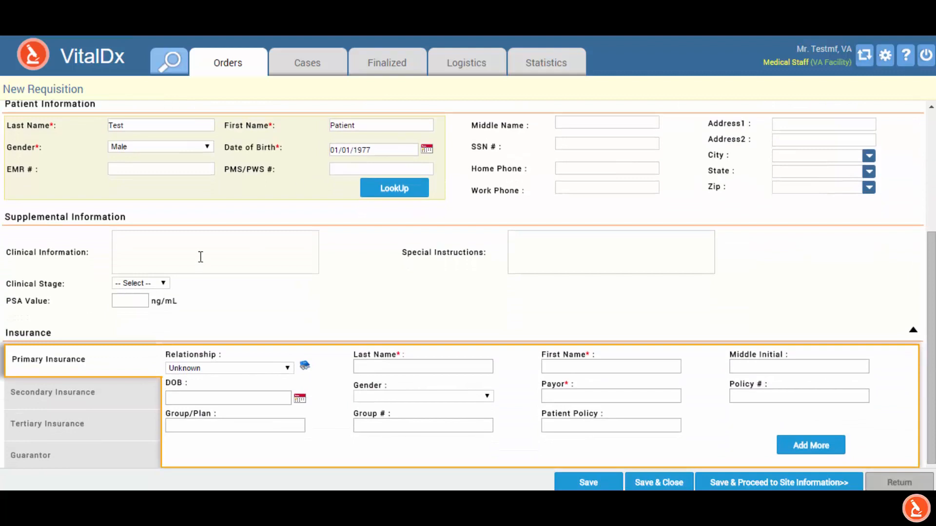
pyautogui.click(200, 256)
pyautogui.write('Samp')
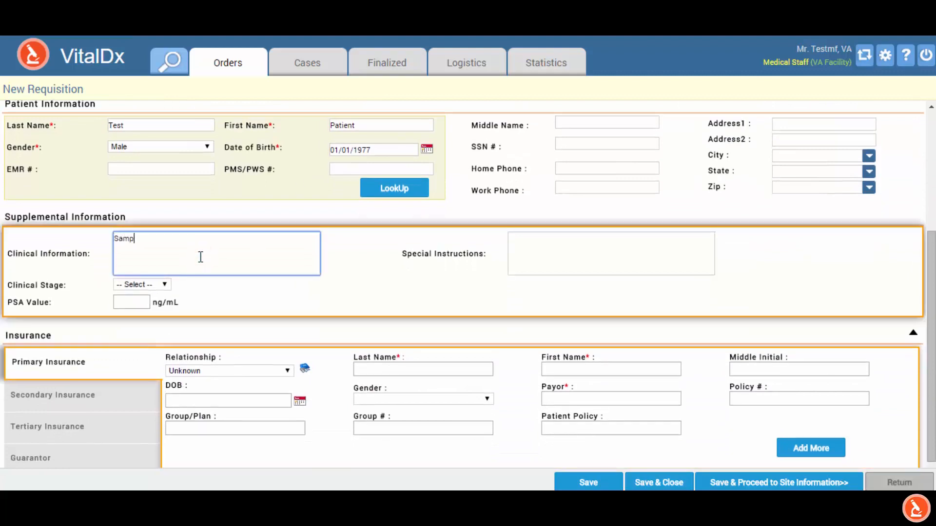
pyautogui.write('le Clinicla')
pyautogui.press('BackSpace')
pyautogui.press('BackSpace')
pyautogui.press('BackSpace')
pyautogui.write('al Information')
pyautogui.press('Tab')
pyautogui.write('S')
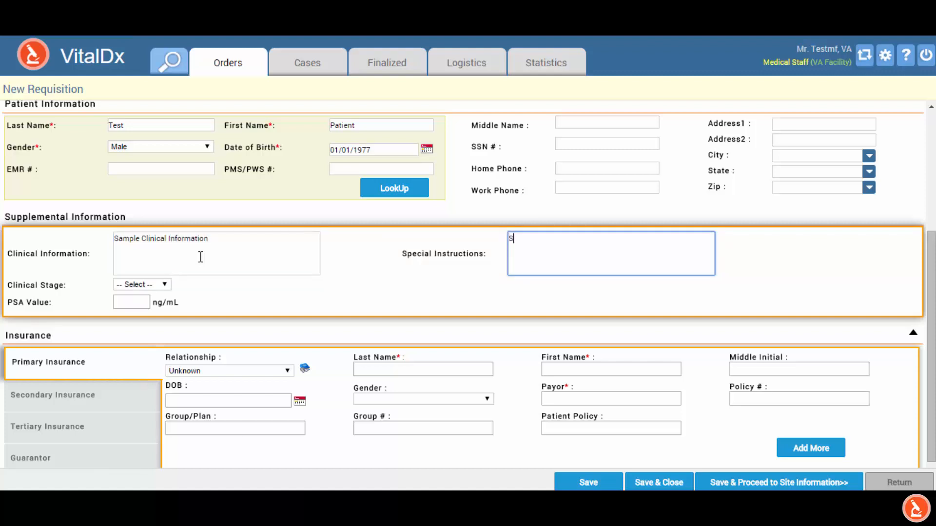
pyautogui.write('pecial Instruction')
pyautogui.press('Tab')
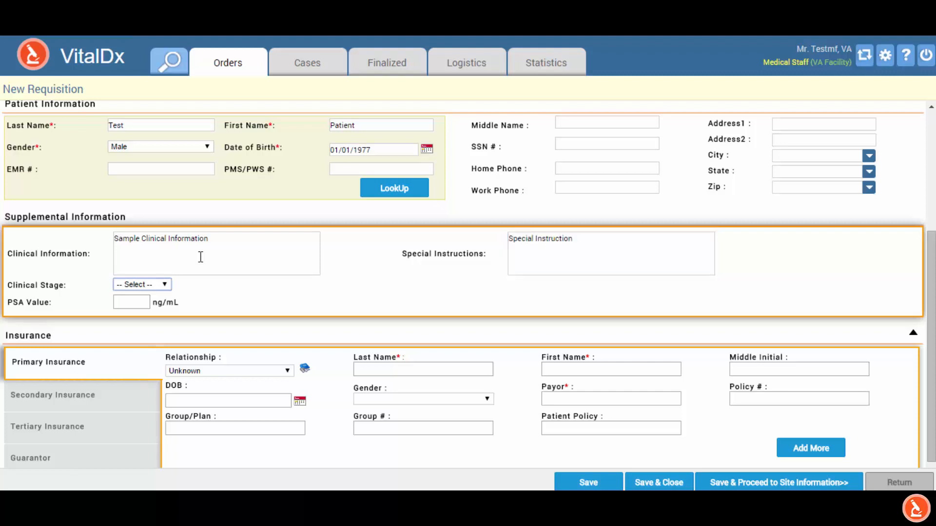
# Set the clinical stage to T2a and the PSA value to 21 ng/mL
pyautogui.click(151, 288)
pyautogui.click(123, 315)
pyautogui.click(131, 302)
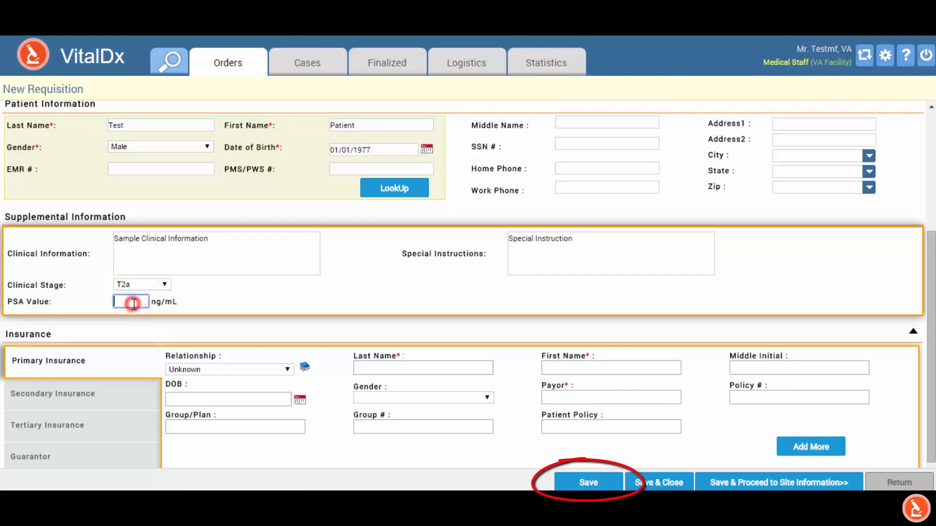
pyautogui.write('21')
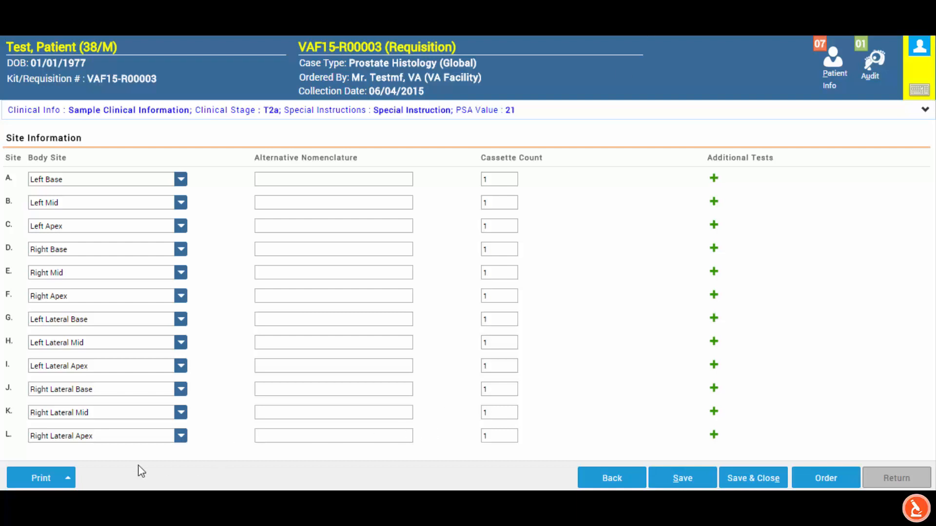
# Review the printable version of the prostate requisition and place the requisition as an order
pyautogui.click(74, 484)
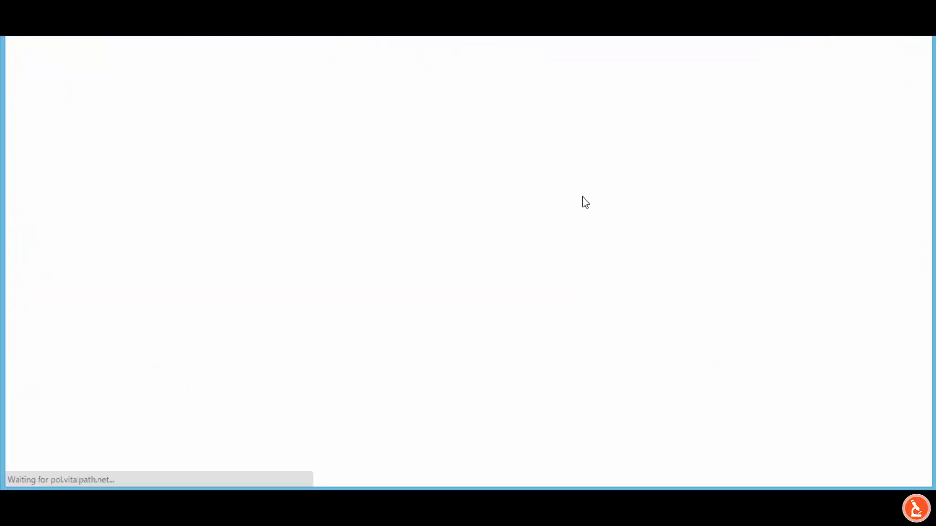
pyautogui.scroll(-2, 854, 207)
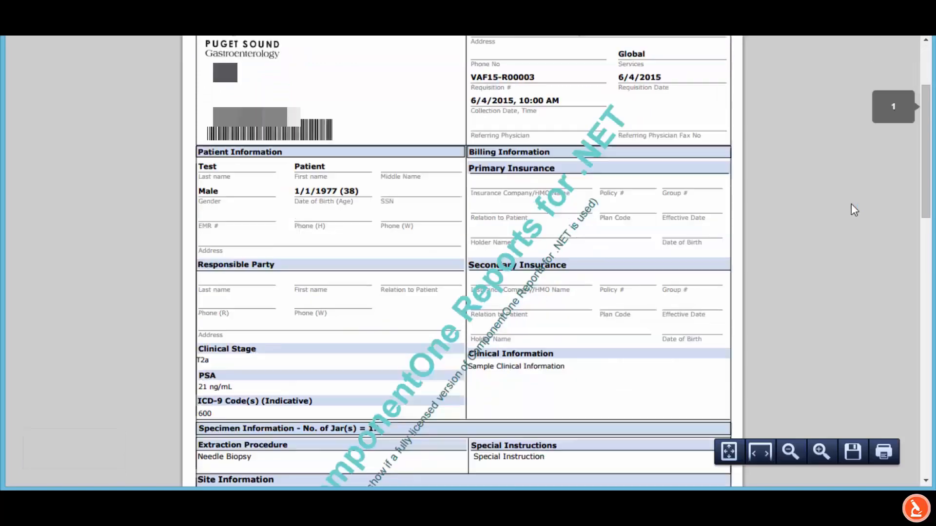
pyautogui.scroll(-6, 851, 204)
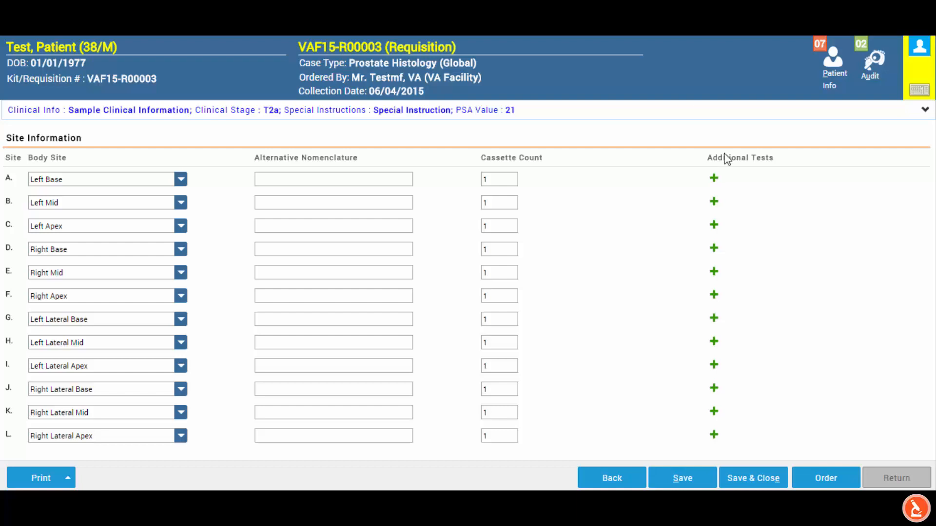
pyautogui.click(842, 481)
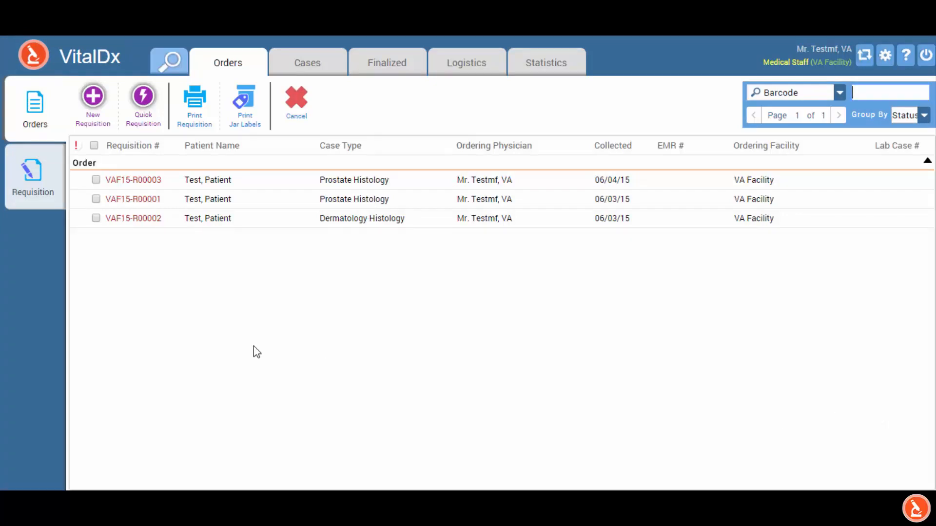
# Print the requisitions of all listed orders and show the list of requisitions not yet ordered
pyautogui.click(93, 145)
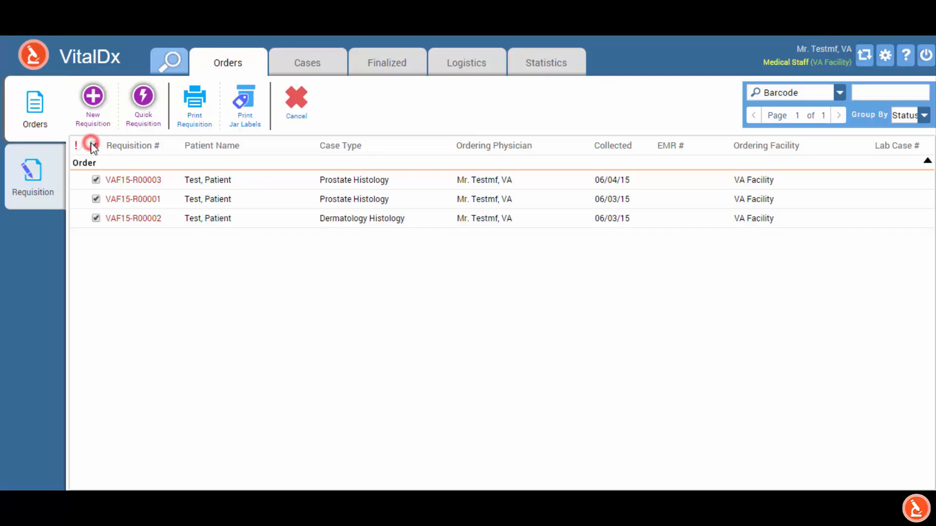
pyautogui.click(188, 99)
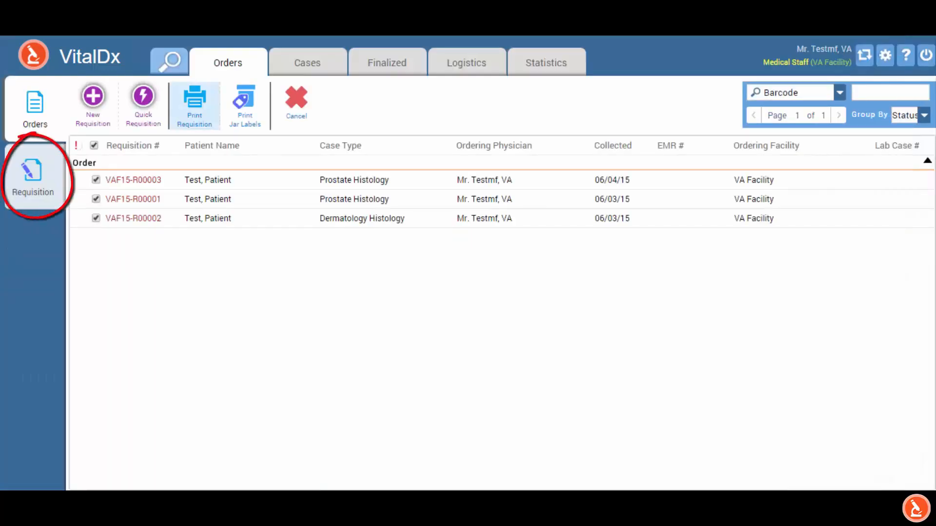
pyautogui.click(42, 203)
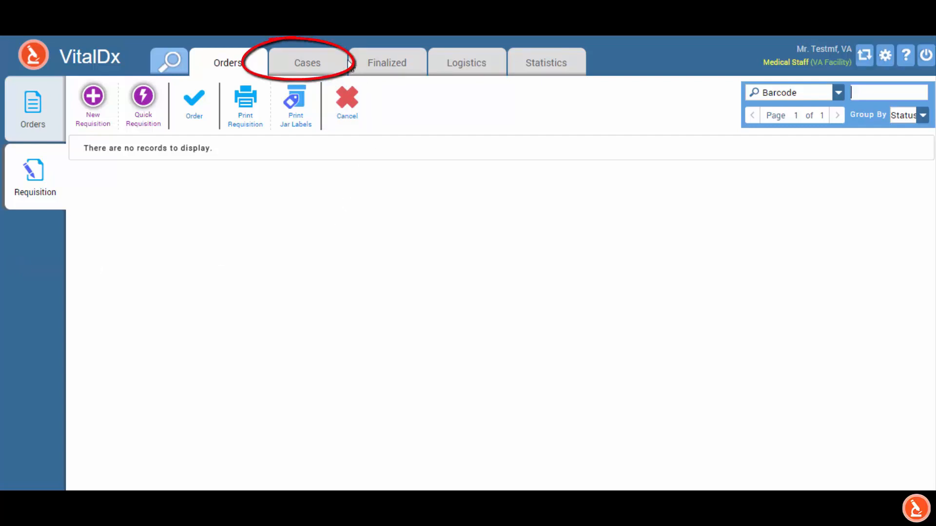
# Search the active cases by barcode for 0006
pyautogui.click(328, 64)
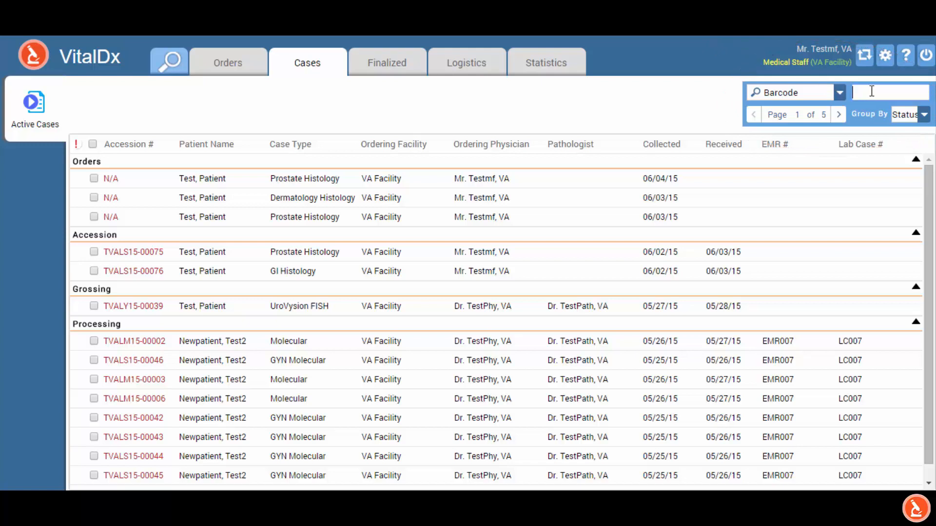
pyautogui.write('0006')
pyautogui.press('Return')
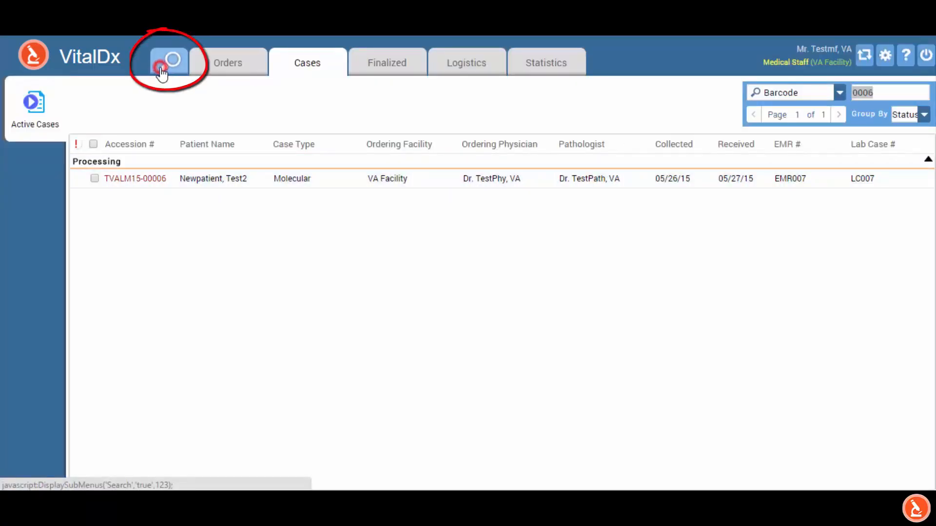
# Open the case search form and expand its additional search criteria
pyautogui.click(161, 71)
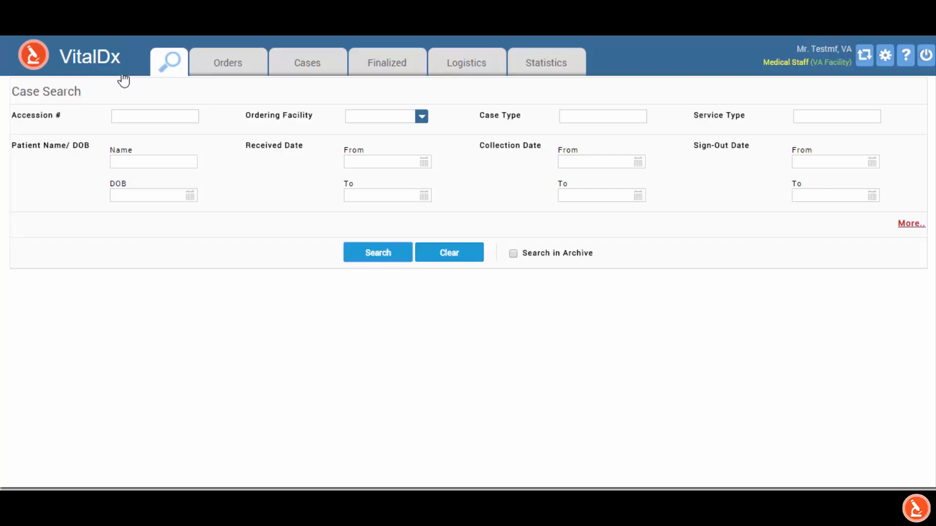
pyautogui.click(917, 225)
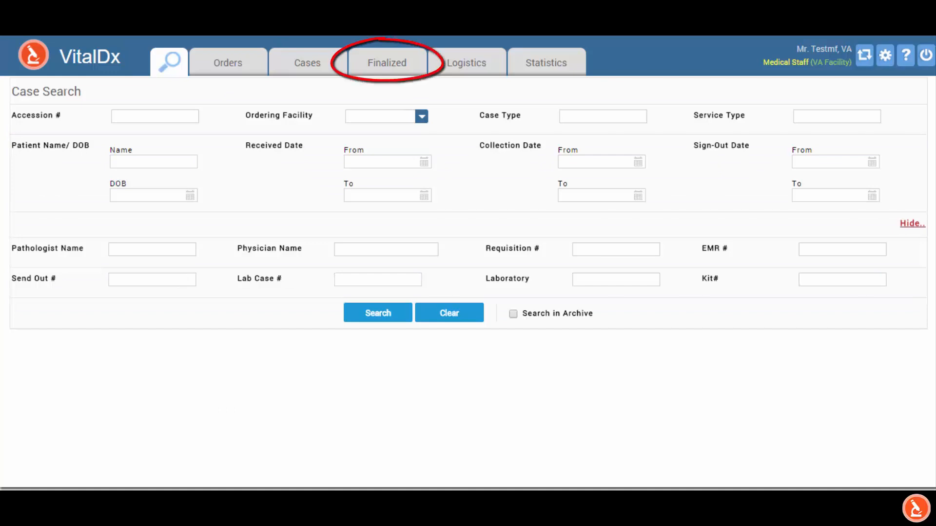
# Mark the finalized Prostate Histology case as distribution complete
pyautogui.click(415, 68)
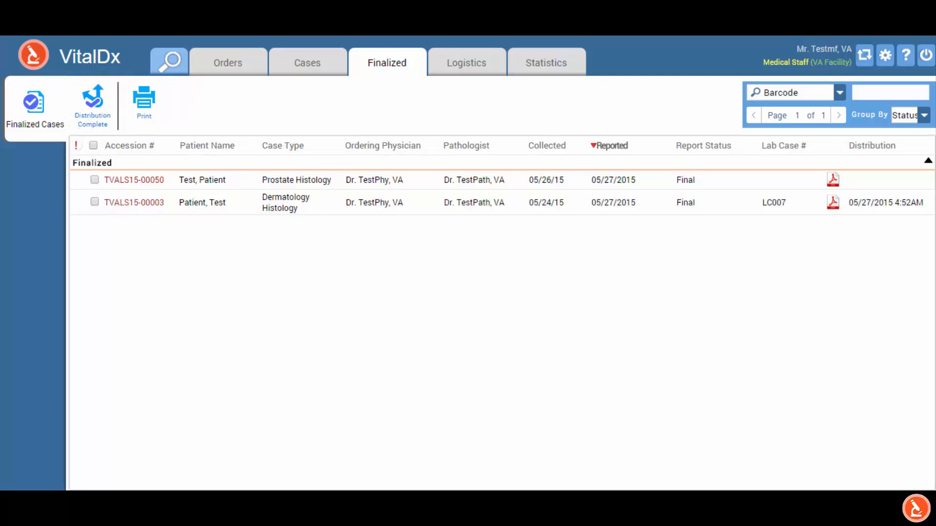
pyautogui.click(94, 179)
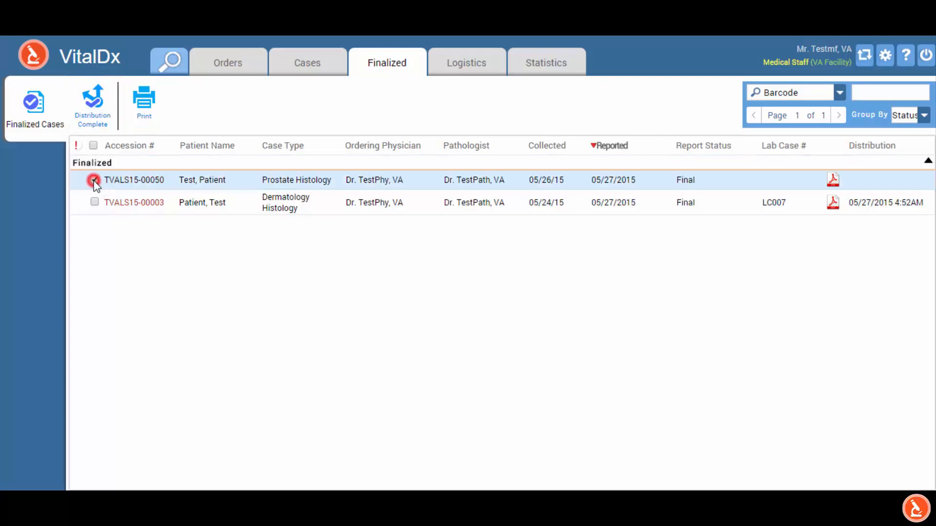
pyautogui.click(88, 116)
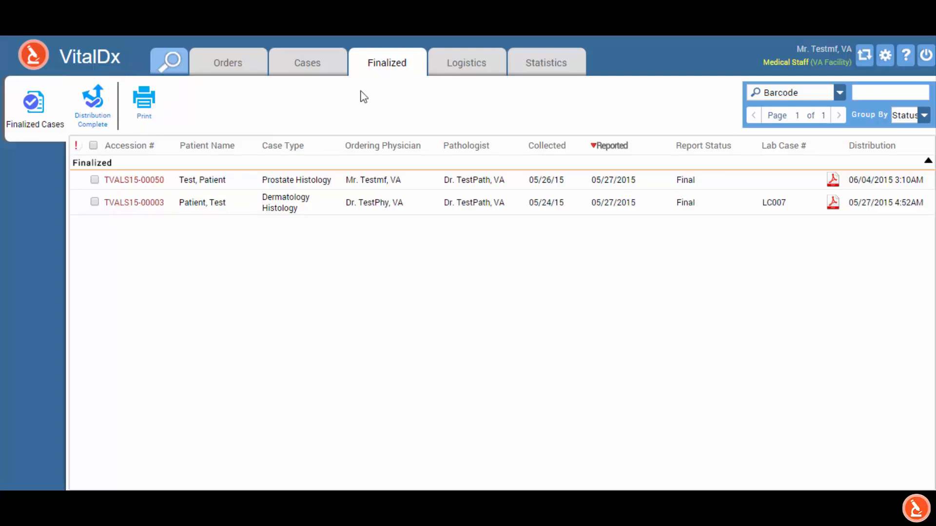
# Generate the printable reports for both finalized cases and read through them
pyautogui.click(93, 180)
pyautogui.click(94, 201)
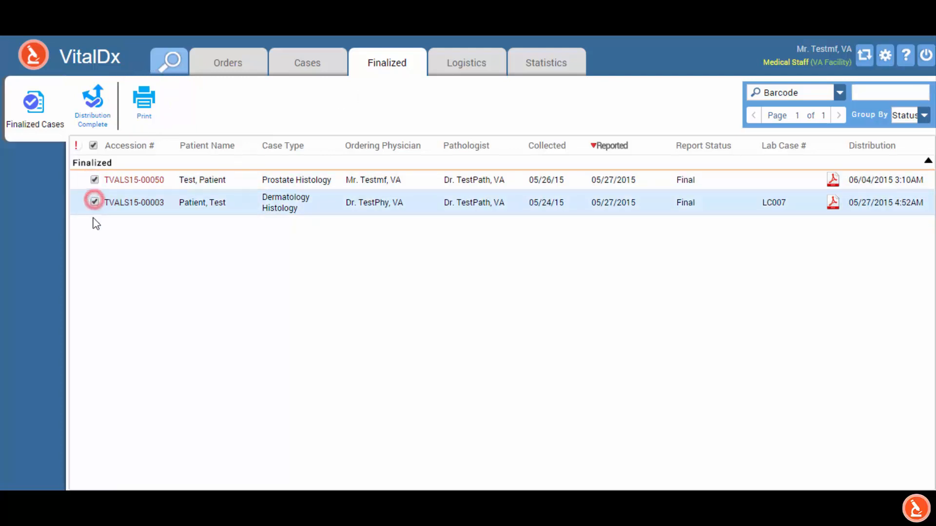
pyautogui.click(155, 112)
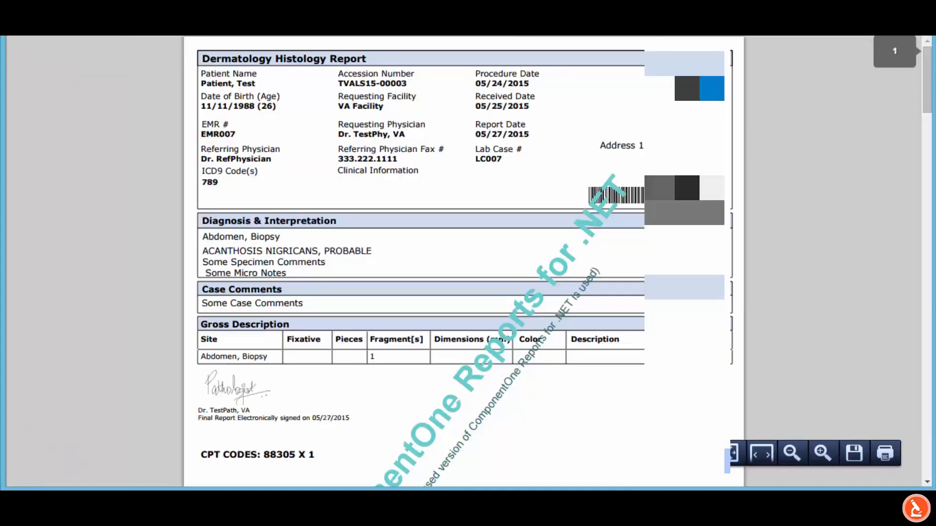
pyautogui.scroll(-5, 792, 133)
pyautogui.scroll(-1, 792, 134)
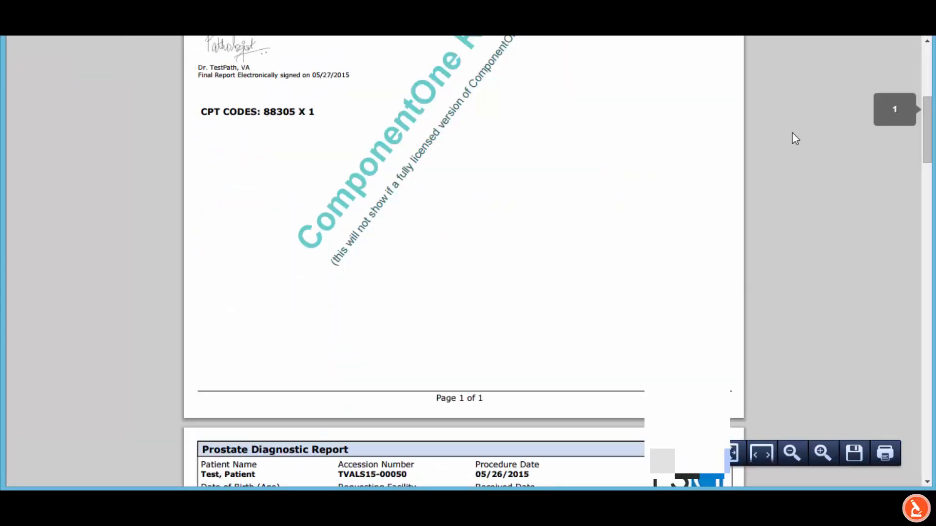
pyautogui.scroll(-3, 792, 134)
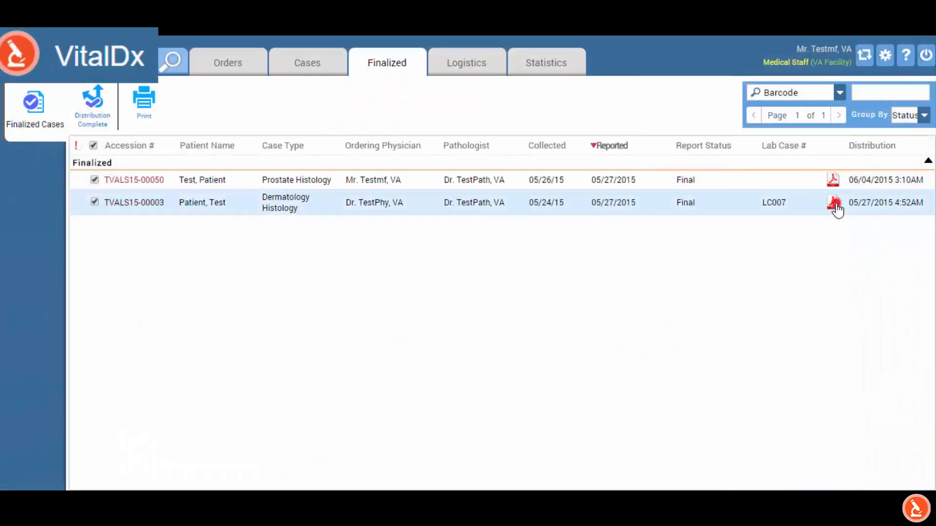
# View the PDF report of the finalized Dermatology Histology case and return to the finalized cases
pyautogui.click(834, 204)
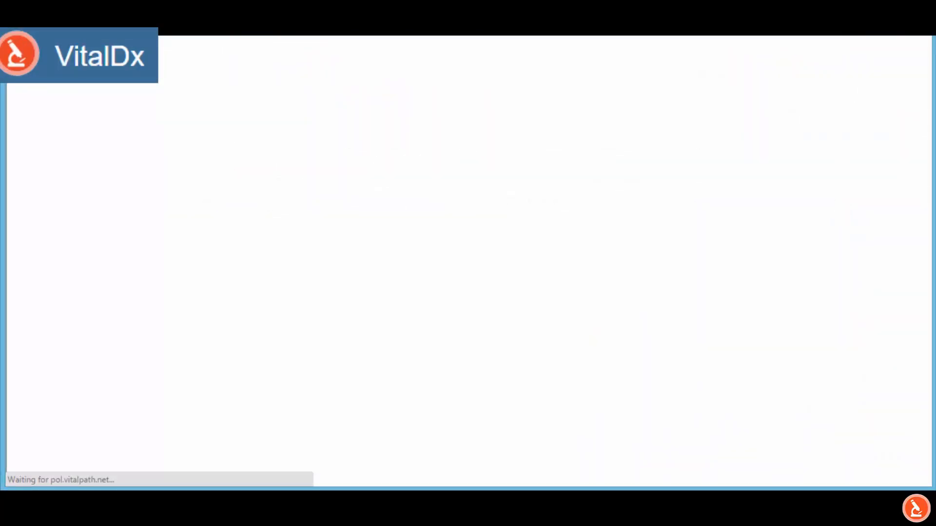
pyautogui.click(868, 281)
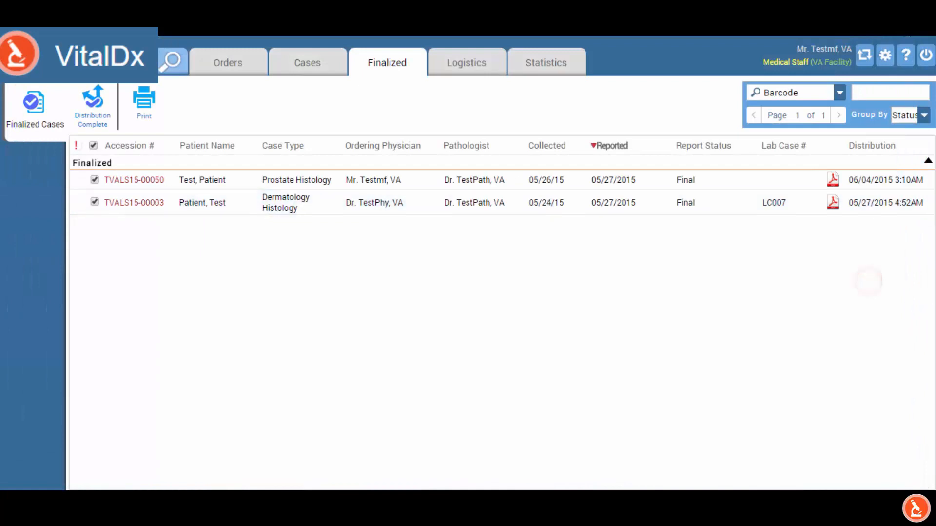